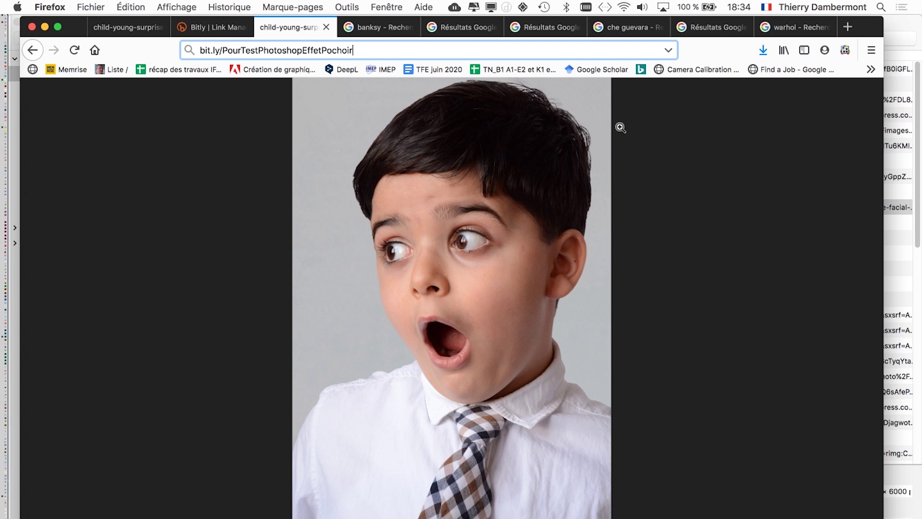
Look through the open stencil-style reference images of Banksy street art and the Che Guevara stamp.
left_click(373, 28)
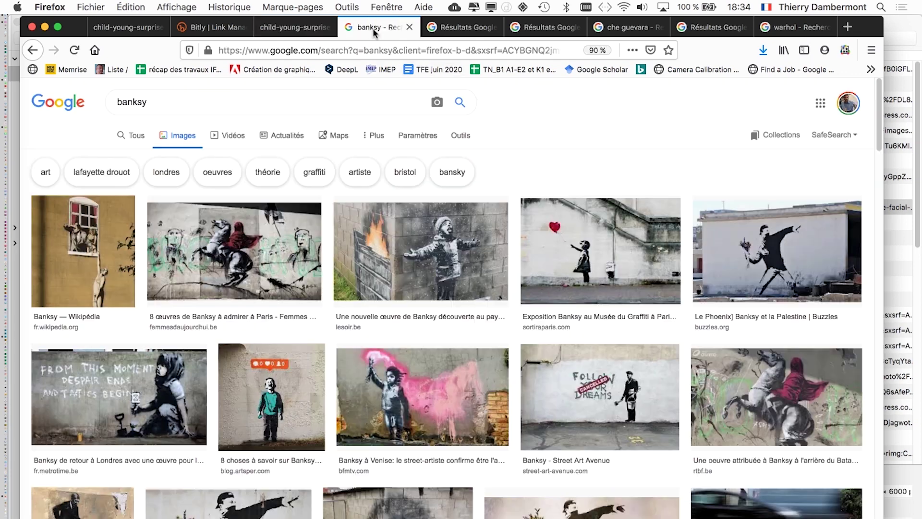
left_click(480, 29)
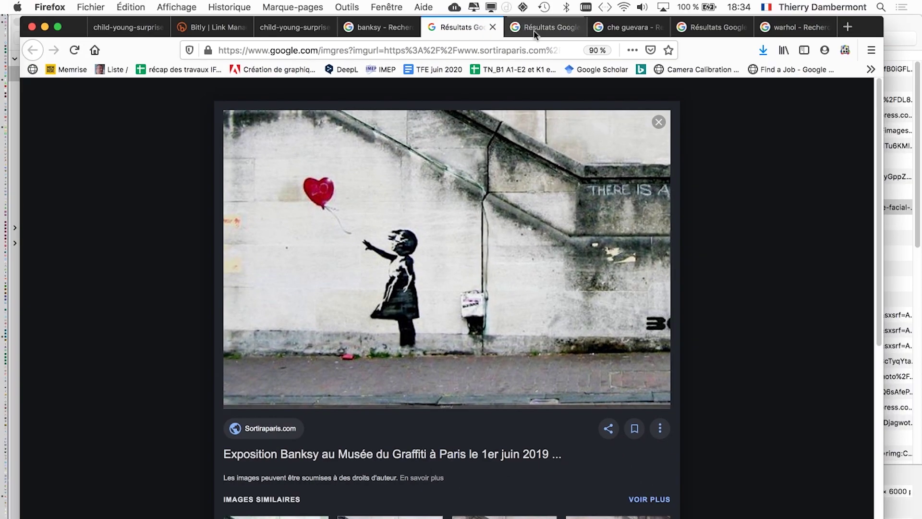
left_click(538, 27)
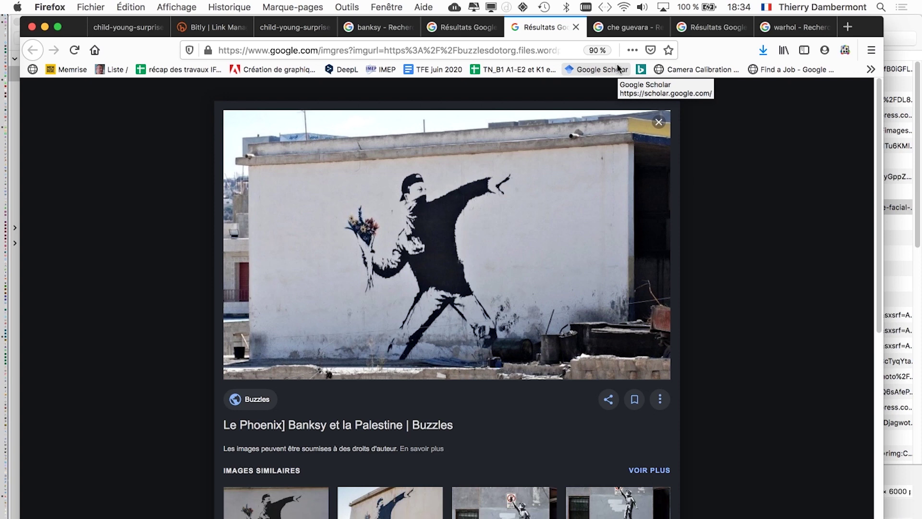
left_click(636, 27)
left_click(705, 27)
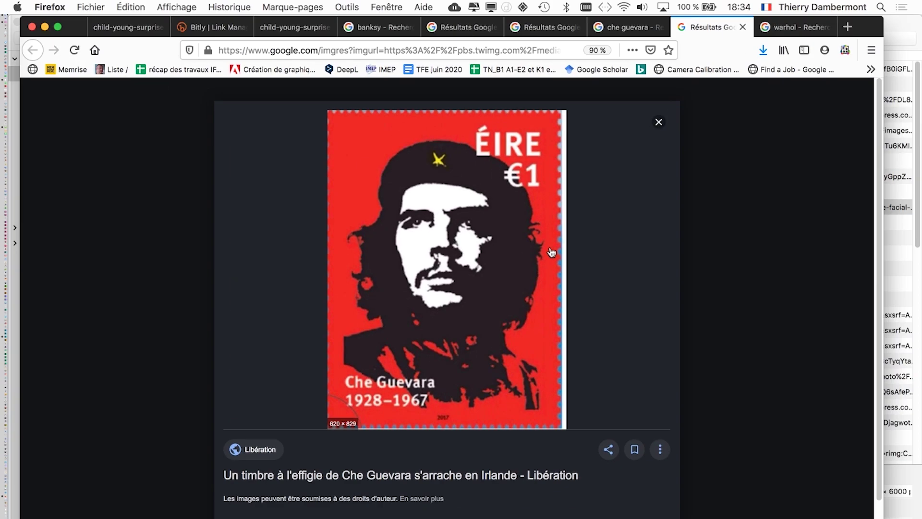
Open the pink and yellow Marilyn portrait from the Warhol image results in a new tab and view it.
left_click(789, 27)
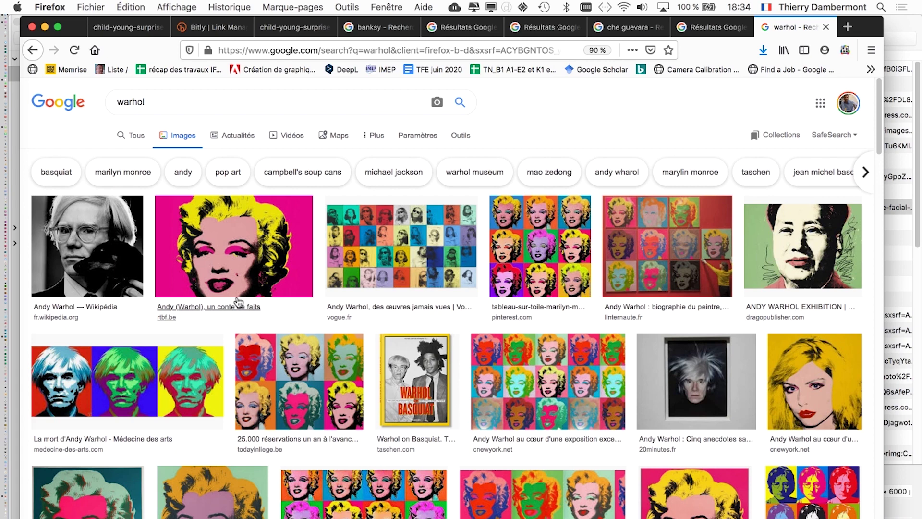
left_click(239, 277, "super")
left_click(803, 27)
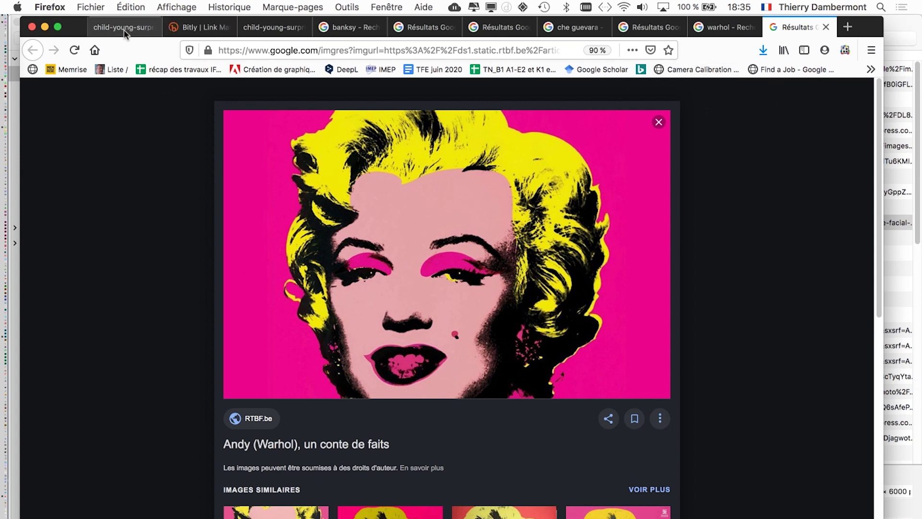
Highlight the short link bit.ly/PourTestPhotoshopEffetPochoir in the TextEdit note and return to the boy's photo in Firefox.
key("super+Tab")
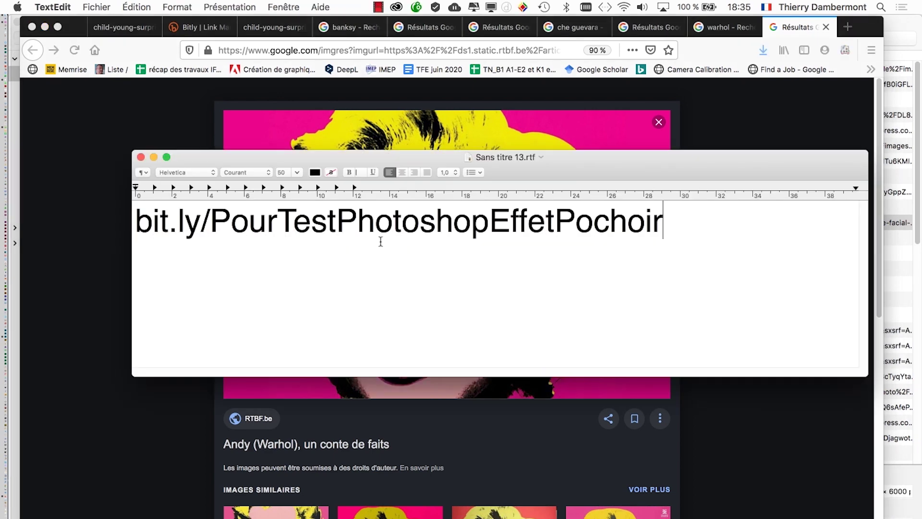
left_click_drag(717, 230, 660, 248)
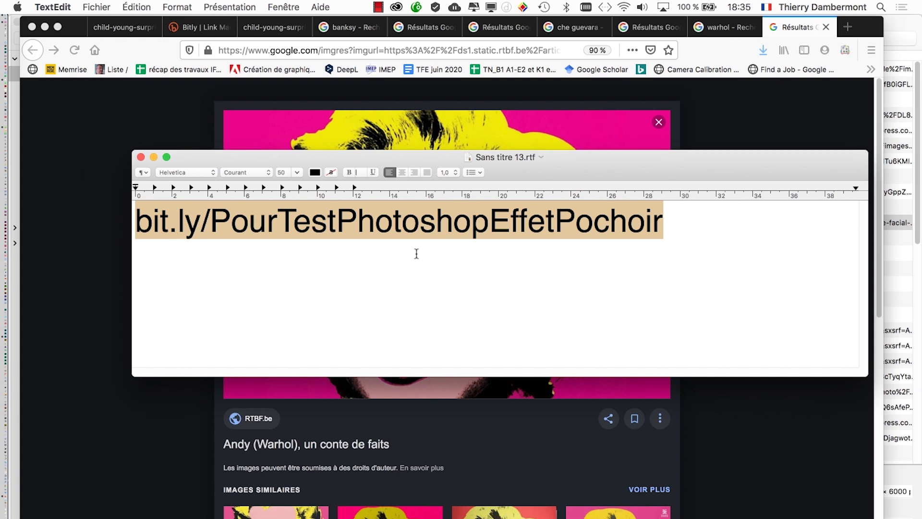
left_click(286, 28)
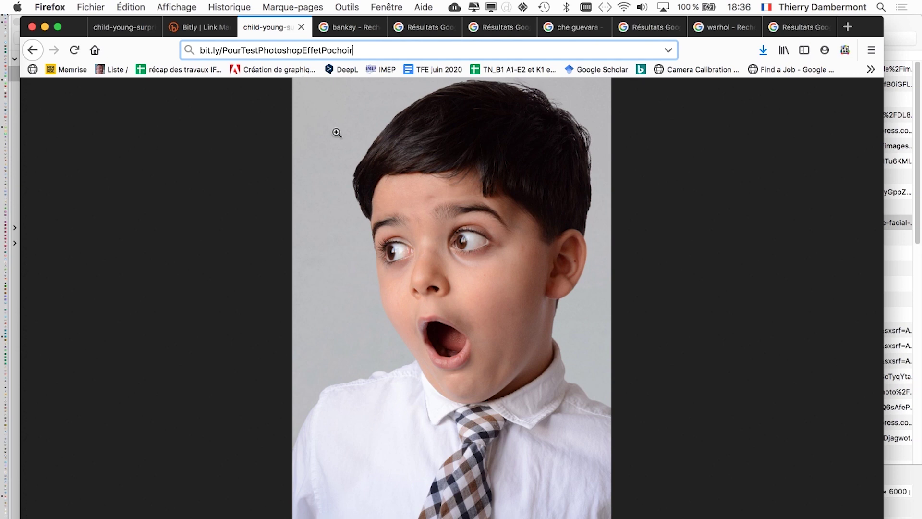
Switch to Photoshop, hide Groupe 1 copie, and expand Groupe 1 to examine its Calque 0 photo layer.
key("super+Tab")
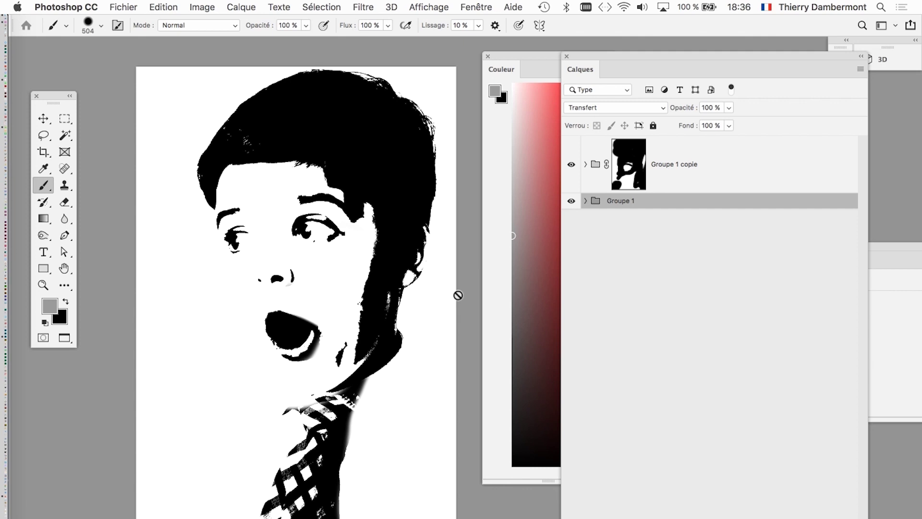
left_click(571, 164)
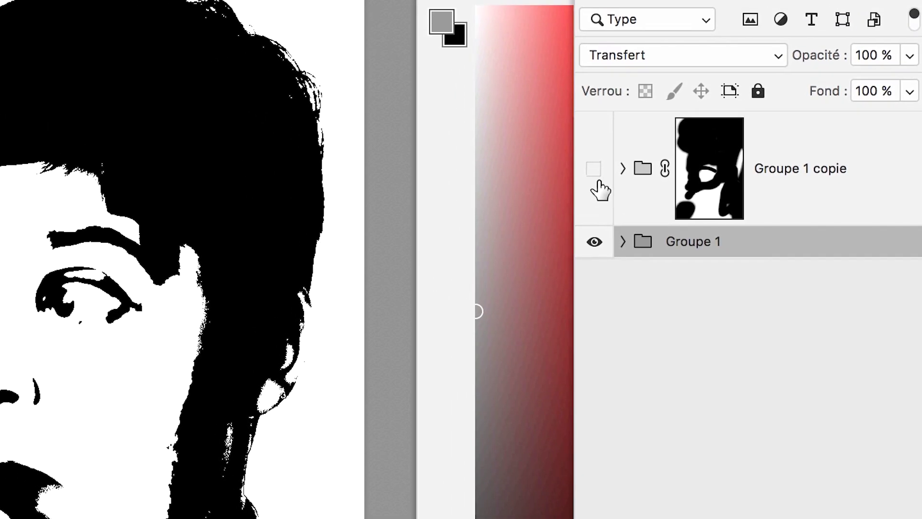
left_click(497, 151)
left_click(497, 151)
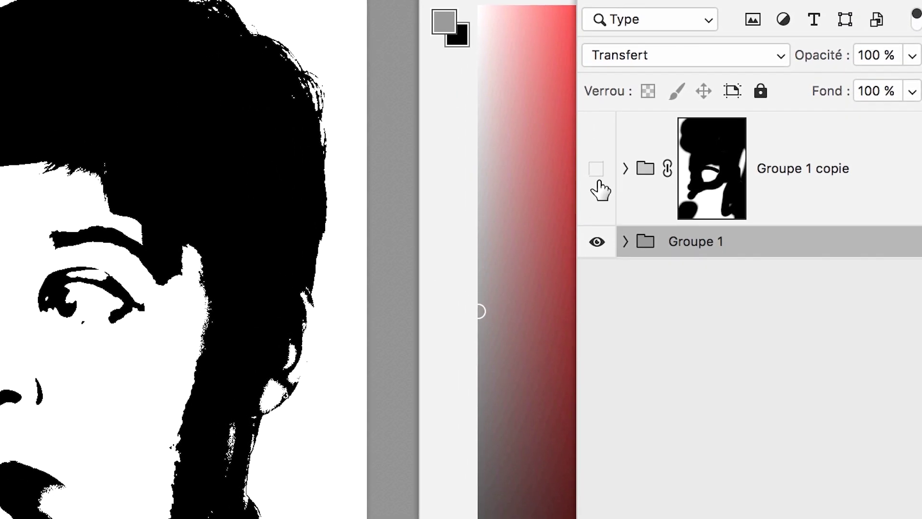
left_click(626, 241)
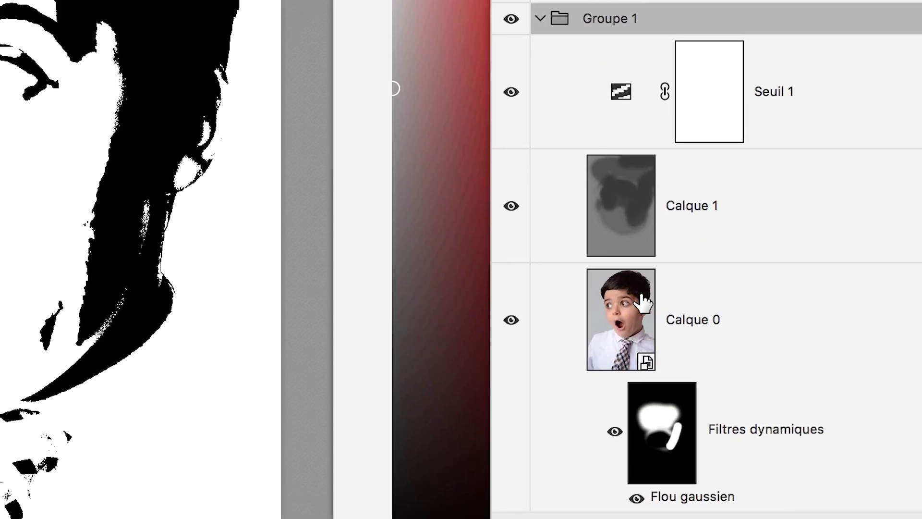
left_click(643, 302)
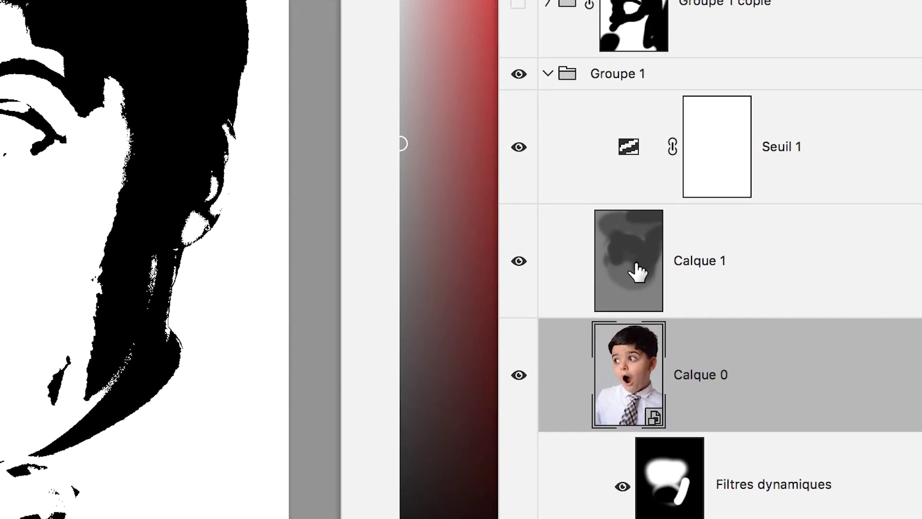
Select the grey Calque 1 layer and view the Densité - and Densité + tool variants before returning to the Brush.
left_click(615, 117)
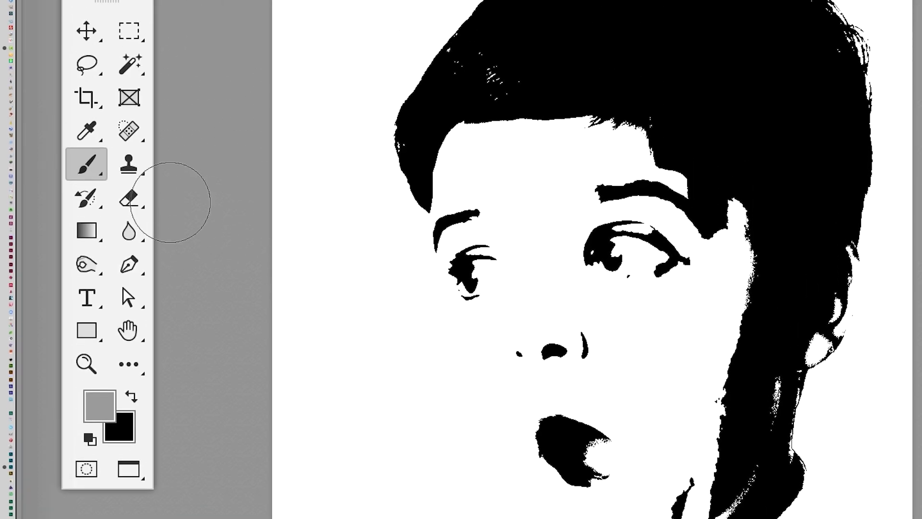
left_click(88, 253)
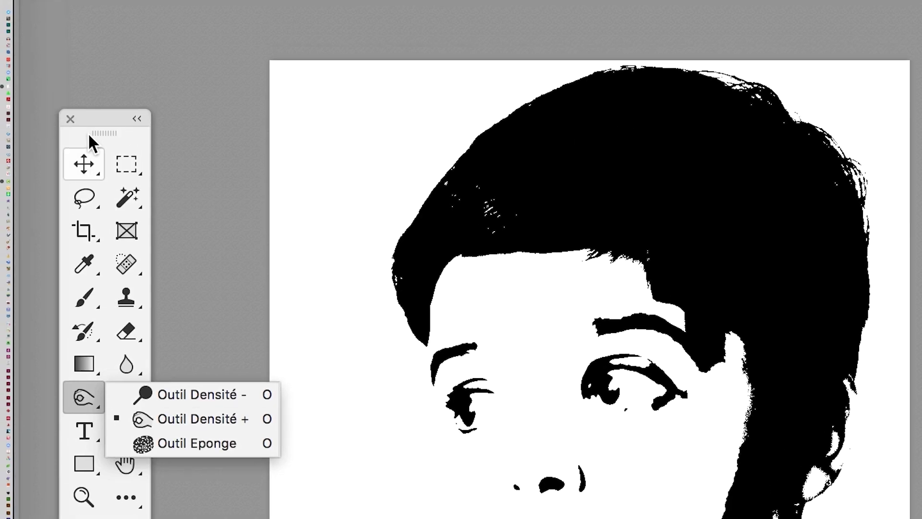
left_click(88, 144)
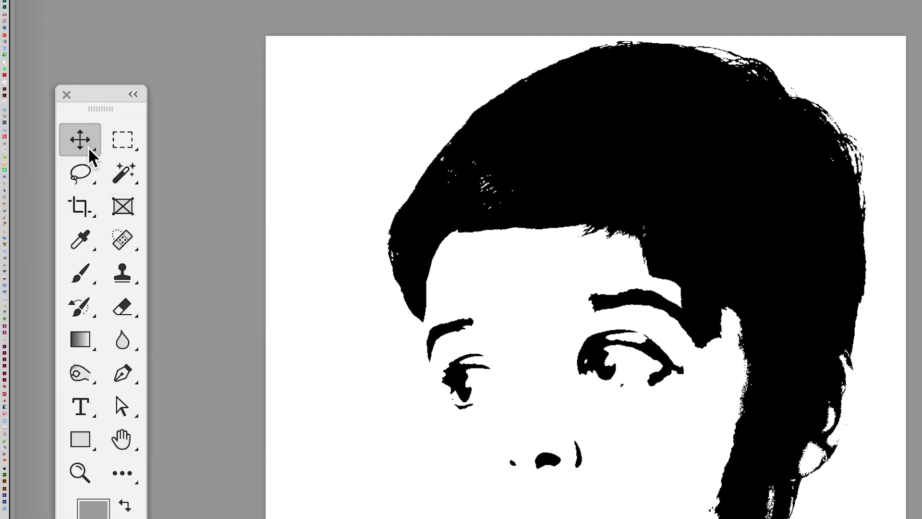
left_click(88, 268)
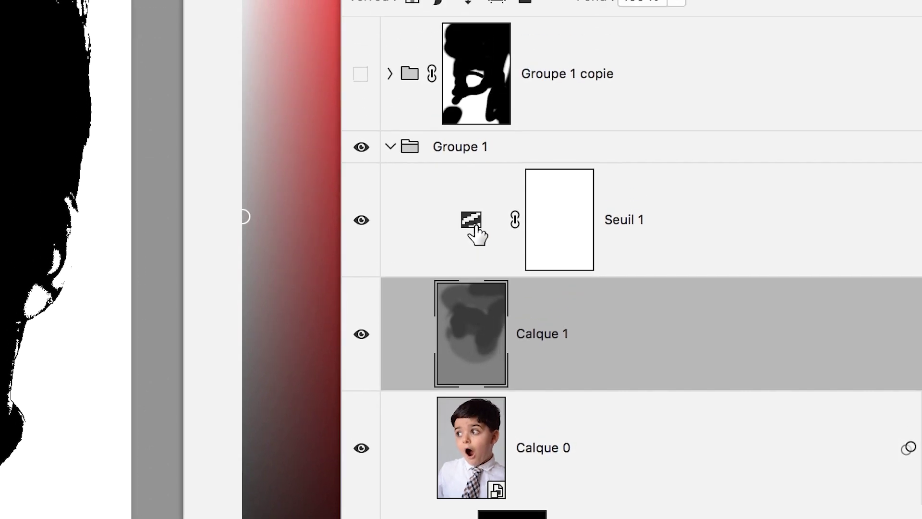
Set the threshold level of the Seuil 1 adjustment layer in Groupe 1 to 132.
left_click(475, 227)
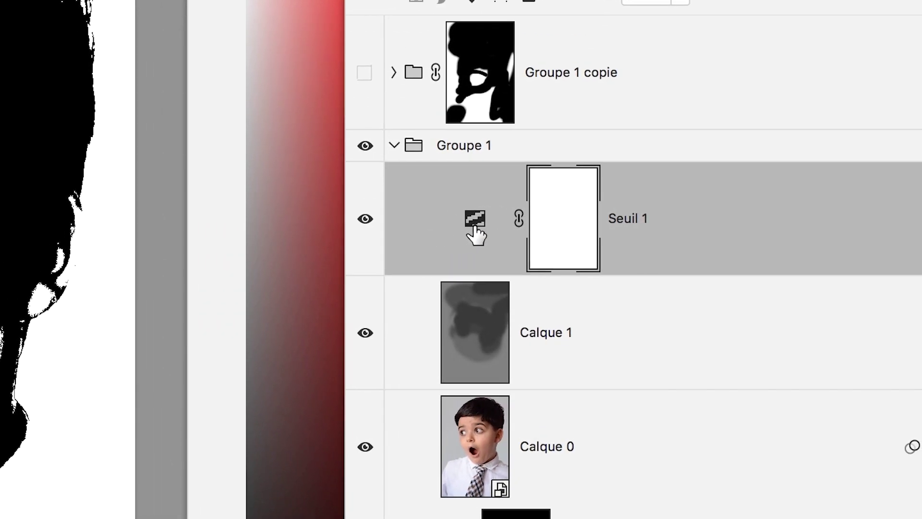
left_click(474, 226)
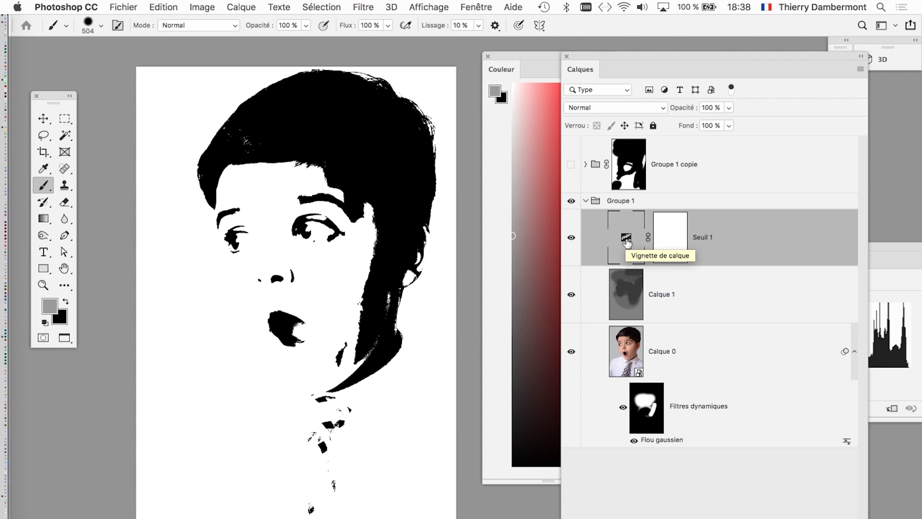
double_click(626, 239)
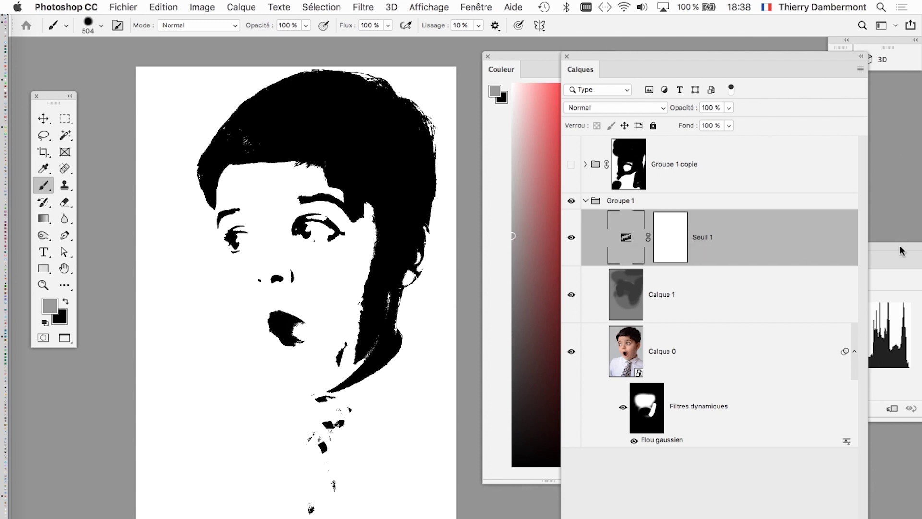
left_click_drag(585, 191, 584, 161)
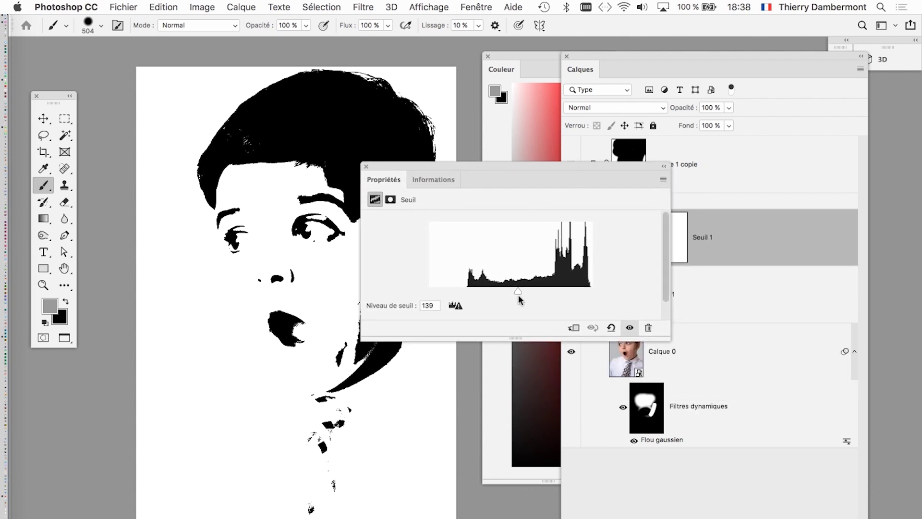
left_click_drag(503, 165, 564, 152)
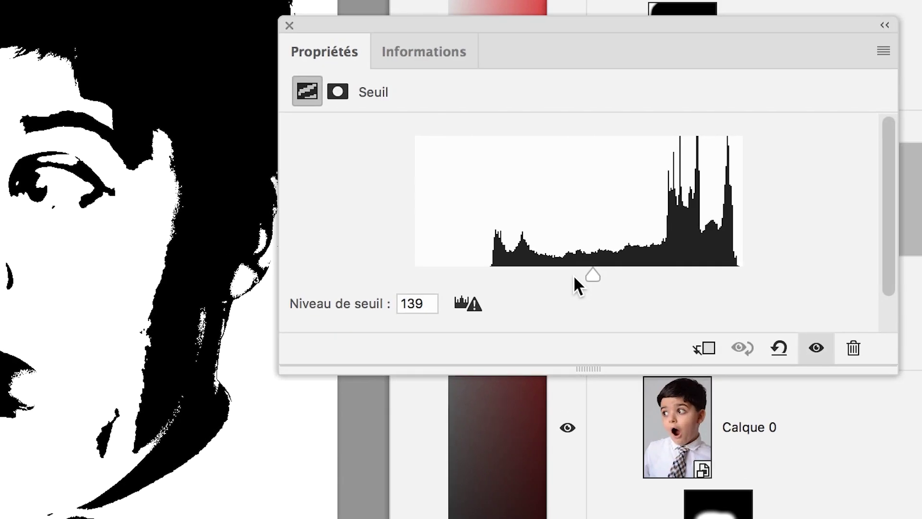
mouse_move(583, 276)
left_mouse_down()
mouse_move(565, 276)
mouse_move(606, 276)
mouse_move(579, 273)
left_mouse_up()
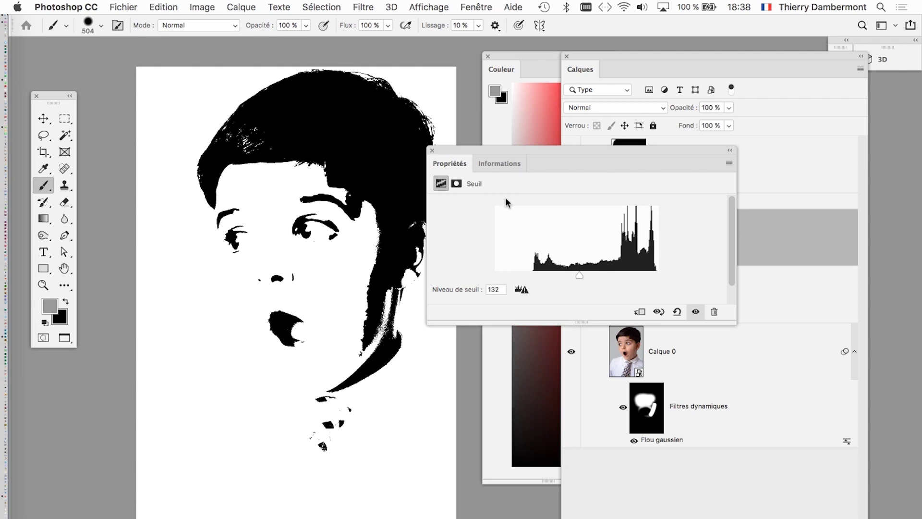
left_click(432, 151)
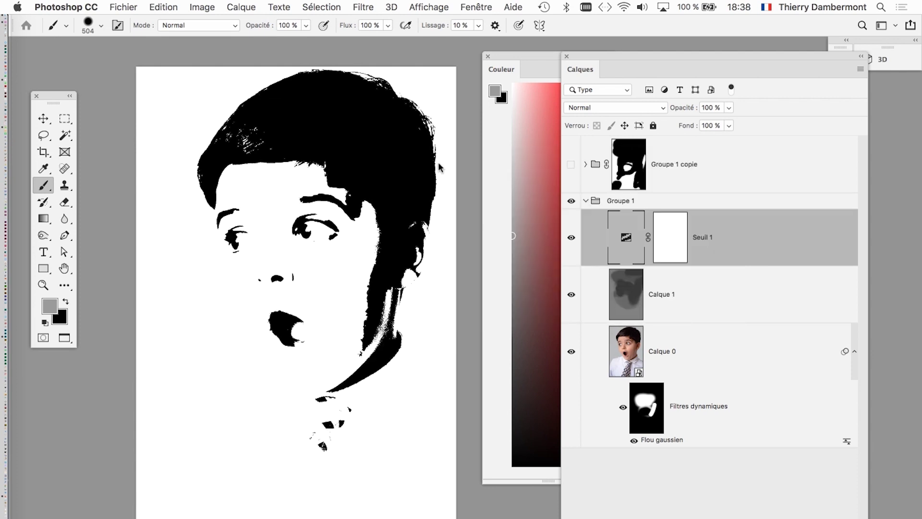
Collapse Groupe 1, make Groupe 1 copie visible again, and select its mask.
left_click(646, 424)
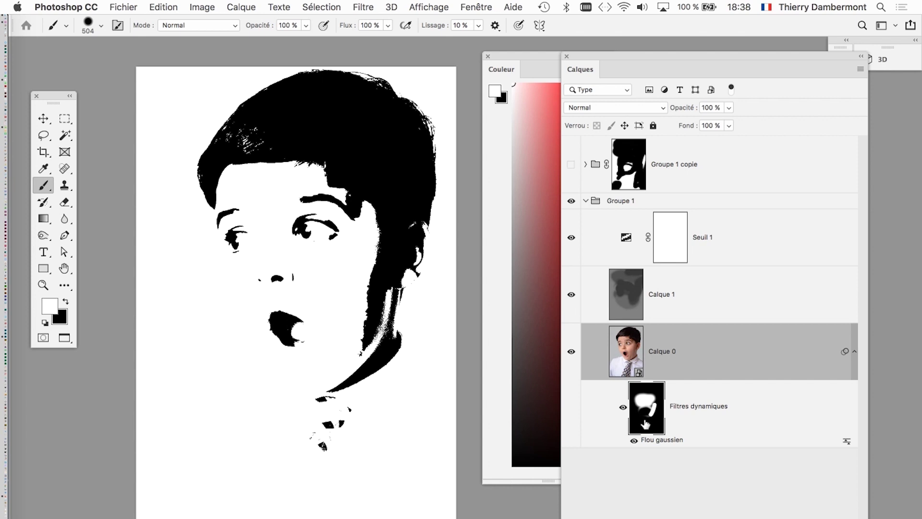
left_click(587, 204)
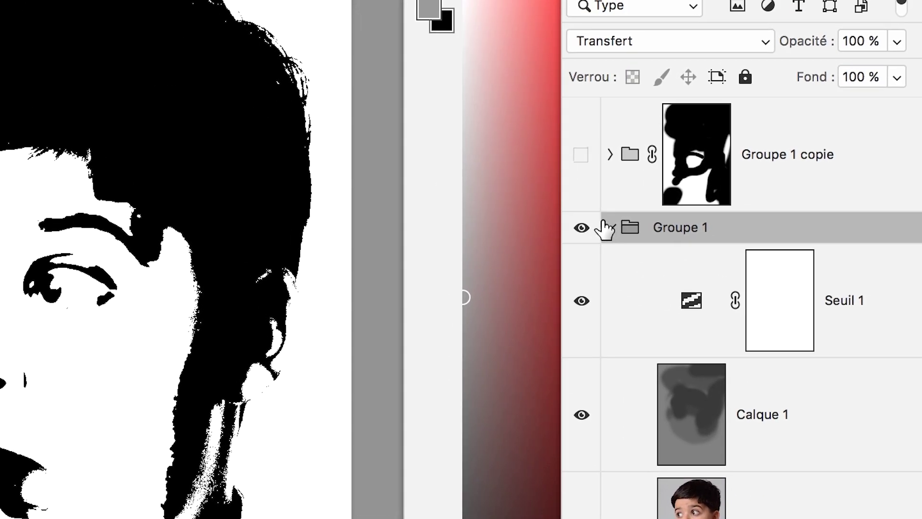
left_click(608, 226)
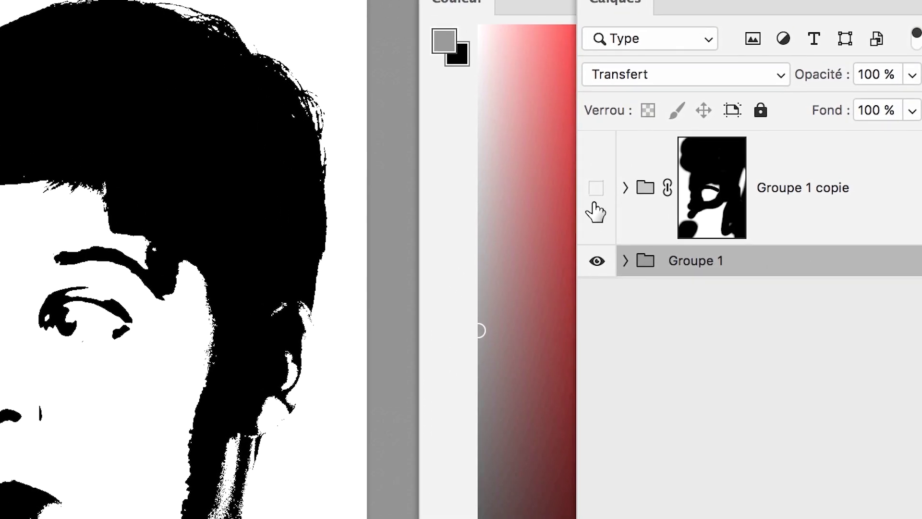
left_click(580, 155)
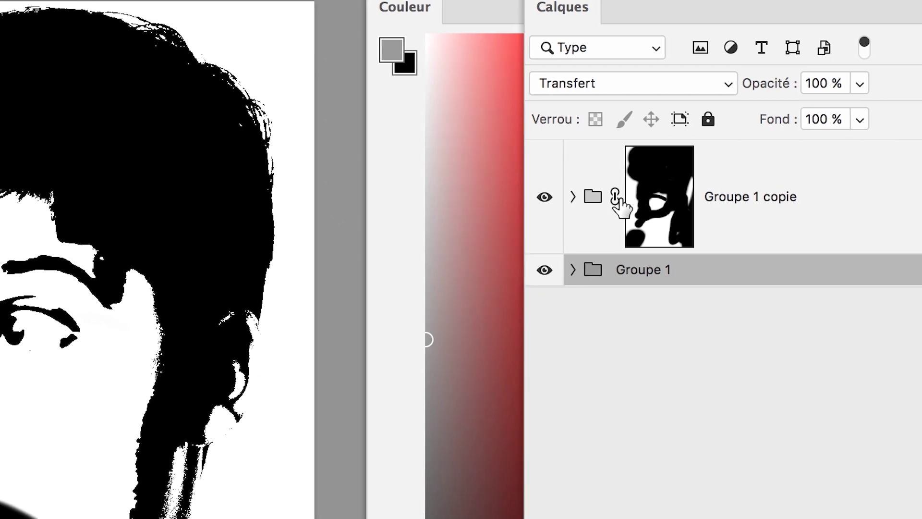
left_click(653, 202)
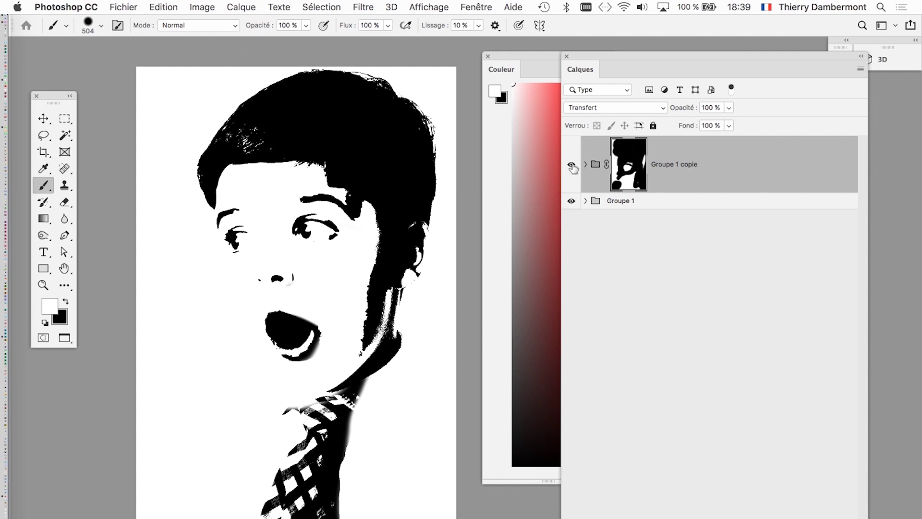
Toggle the visibility of Groupe 1 copie repeatedly to compare the mouth and tie with and without it.
left_click(571, 166)
left_click(572, 165)
left_click(571, 166)
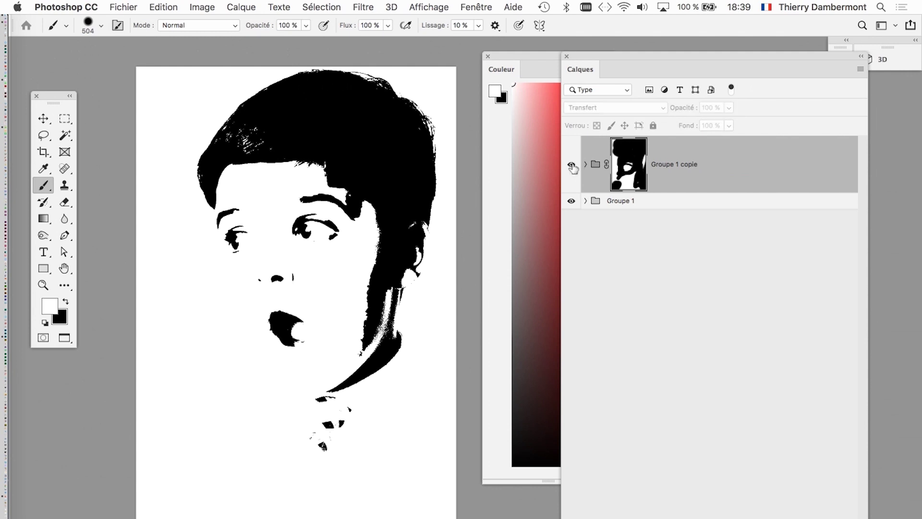
left_click(572, 166)
left_click(571, 166)
left_click(571, 166)
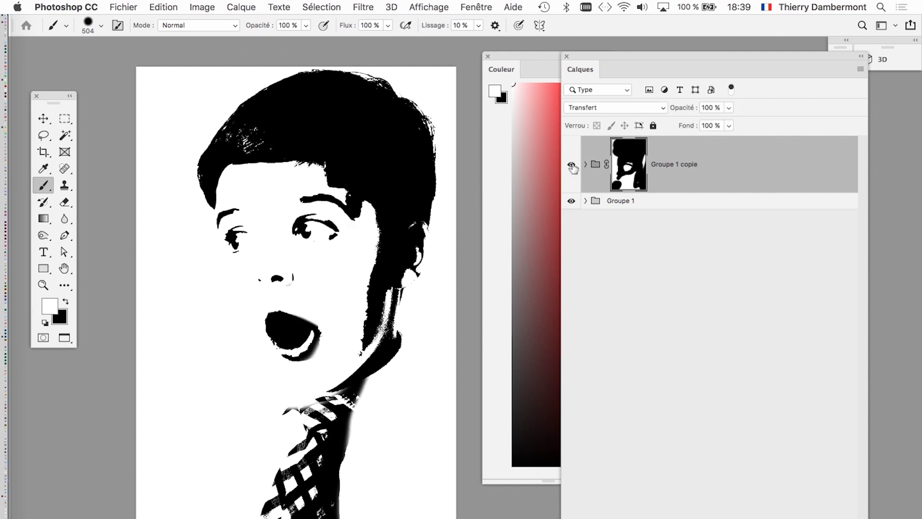
Expand Groupe 1 copie to examine its layers, collapse it, and select Groupe 1 after comparing the group's visibility.
left_click(585, 164)
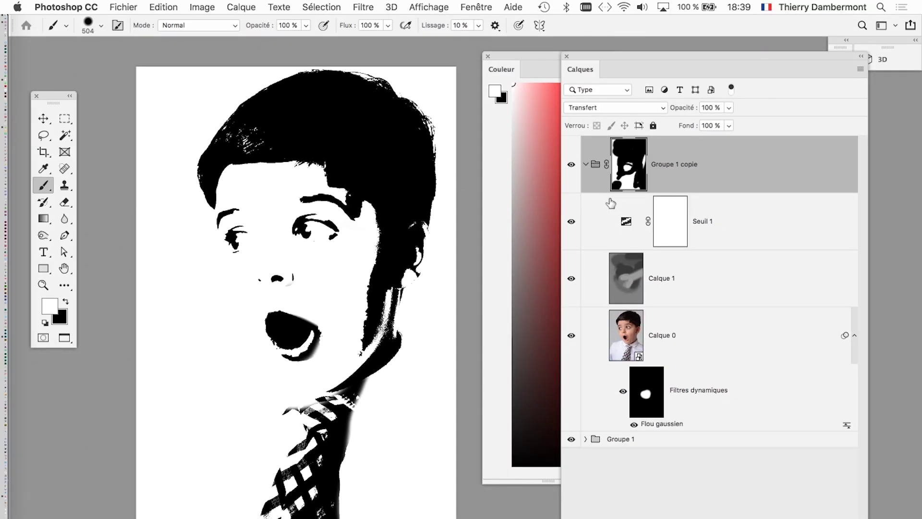
left_click(585, 164)
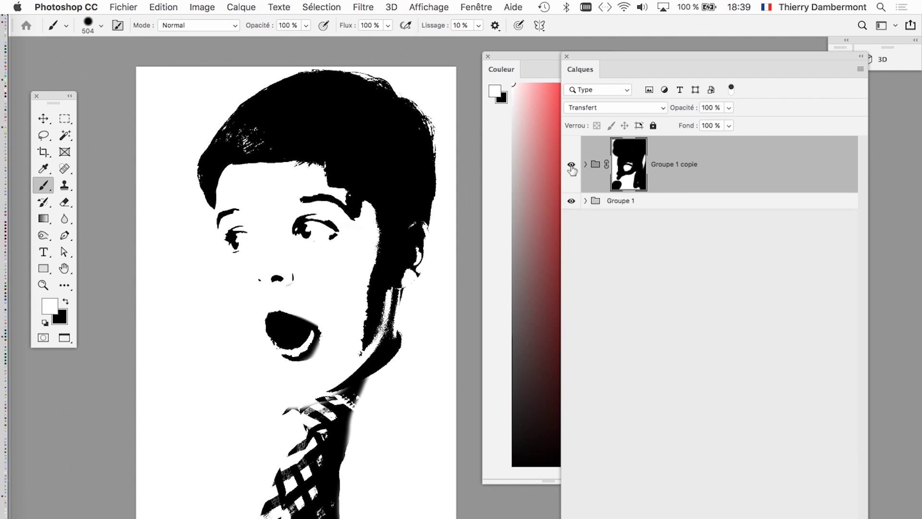
left_click(571, 165)
left_click(571, 165)
left_click(617, 203)
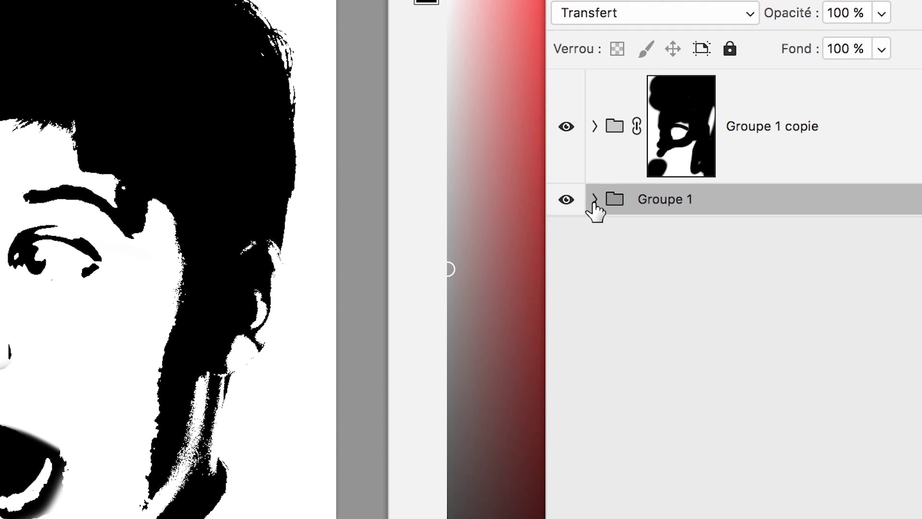
Expand Groupe 1 and review its stack by selecting Calque 0, its smart filter mask, Calque 1 and the Seuil 1 adjustment in turn.
left_click(595, 199)
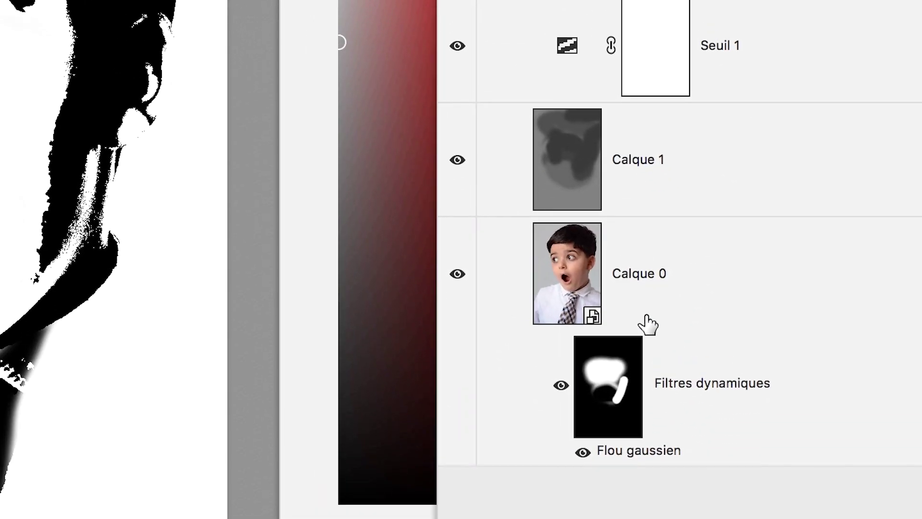
left_click(626, 263)
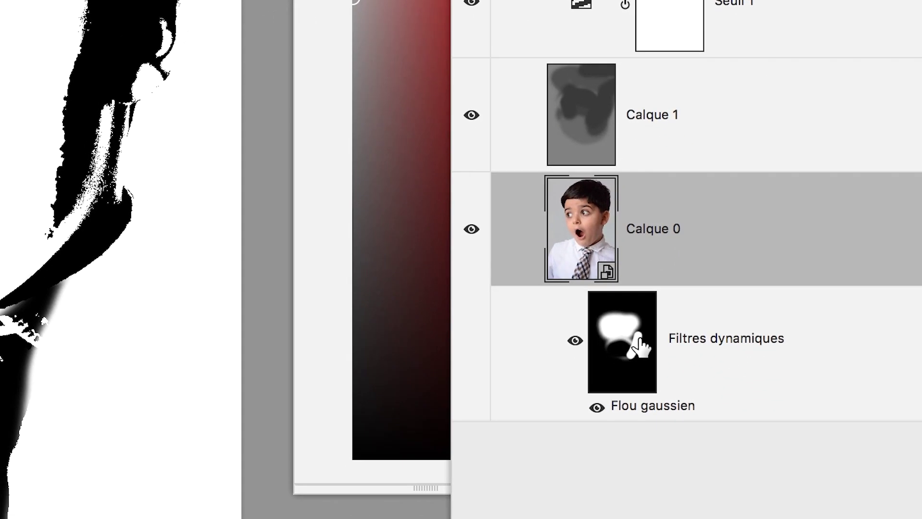
left_click(619, 406)
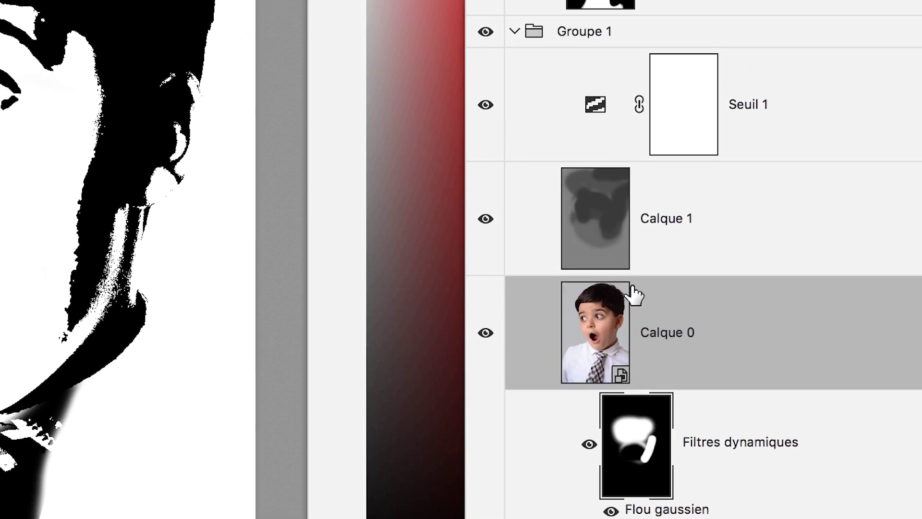
left_click(611, 140)
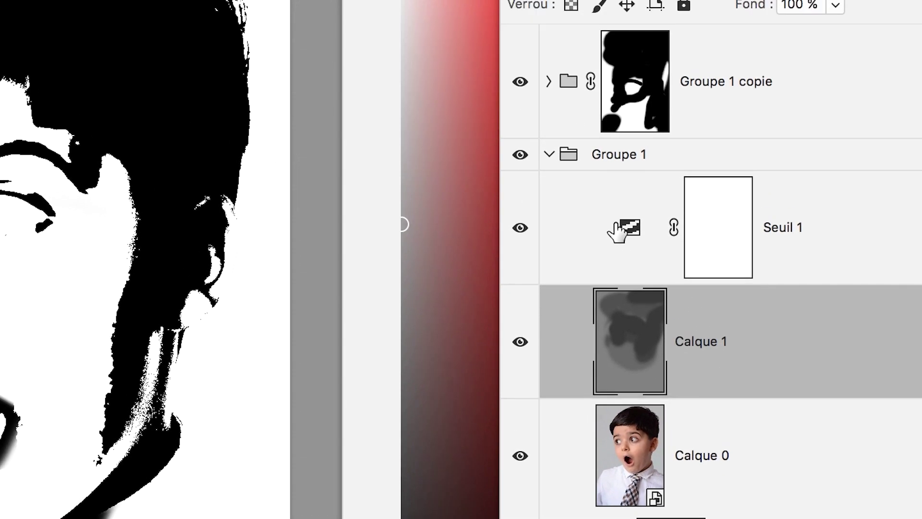
left_click(619, 232)
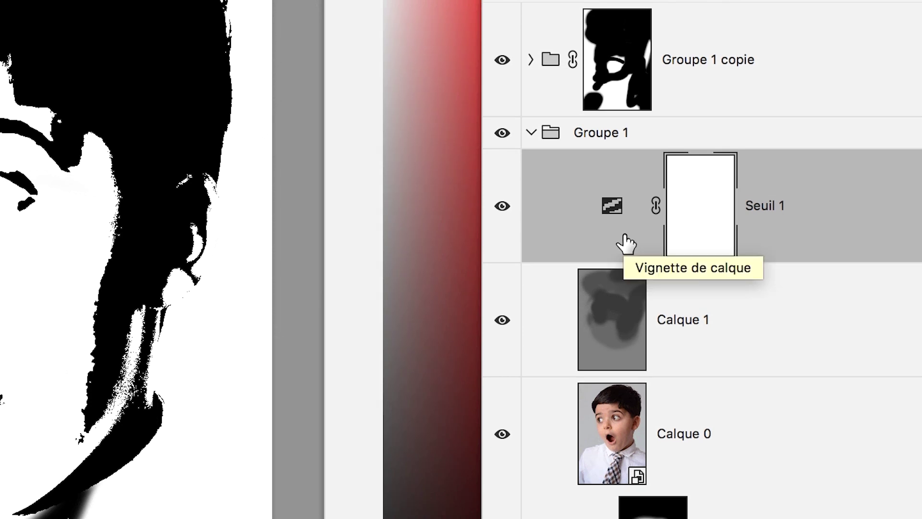
left_click_drag(623, 235, 625, 243)
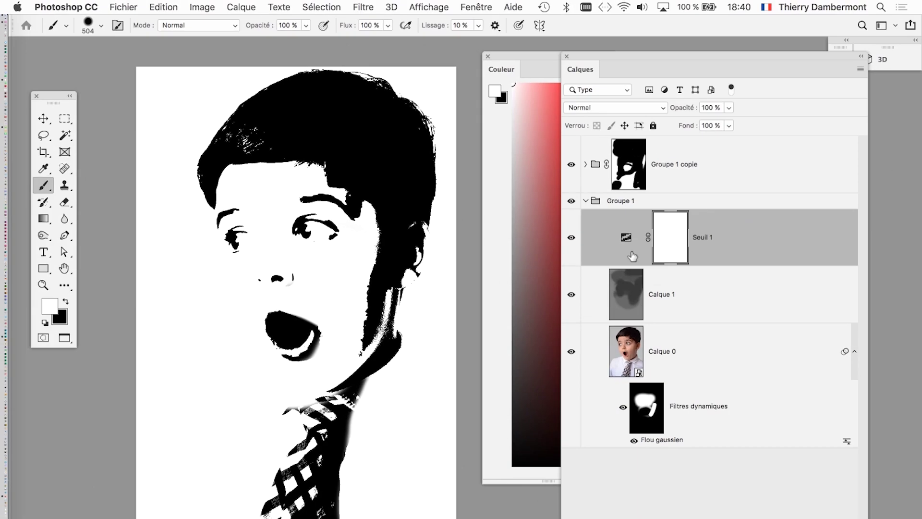